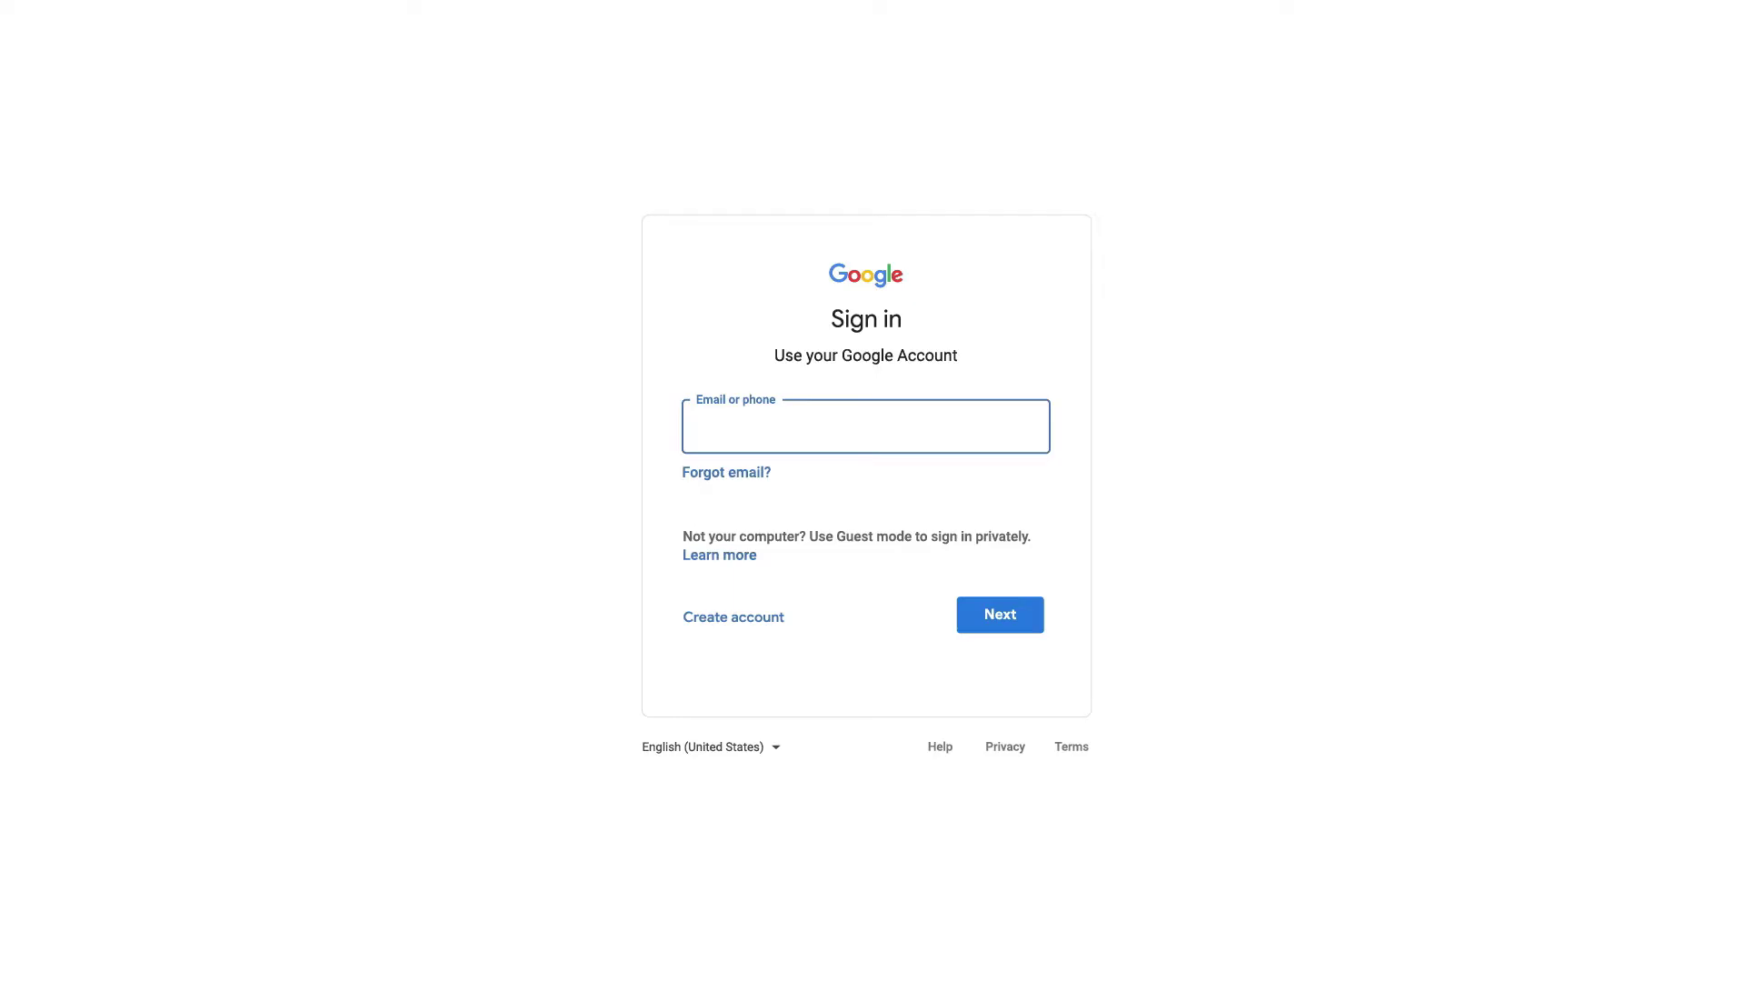
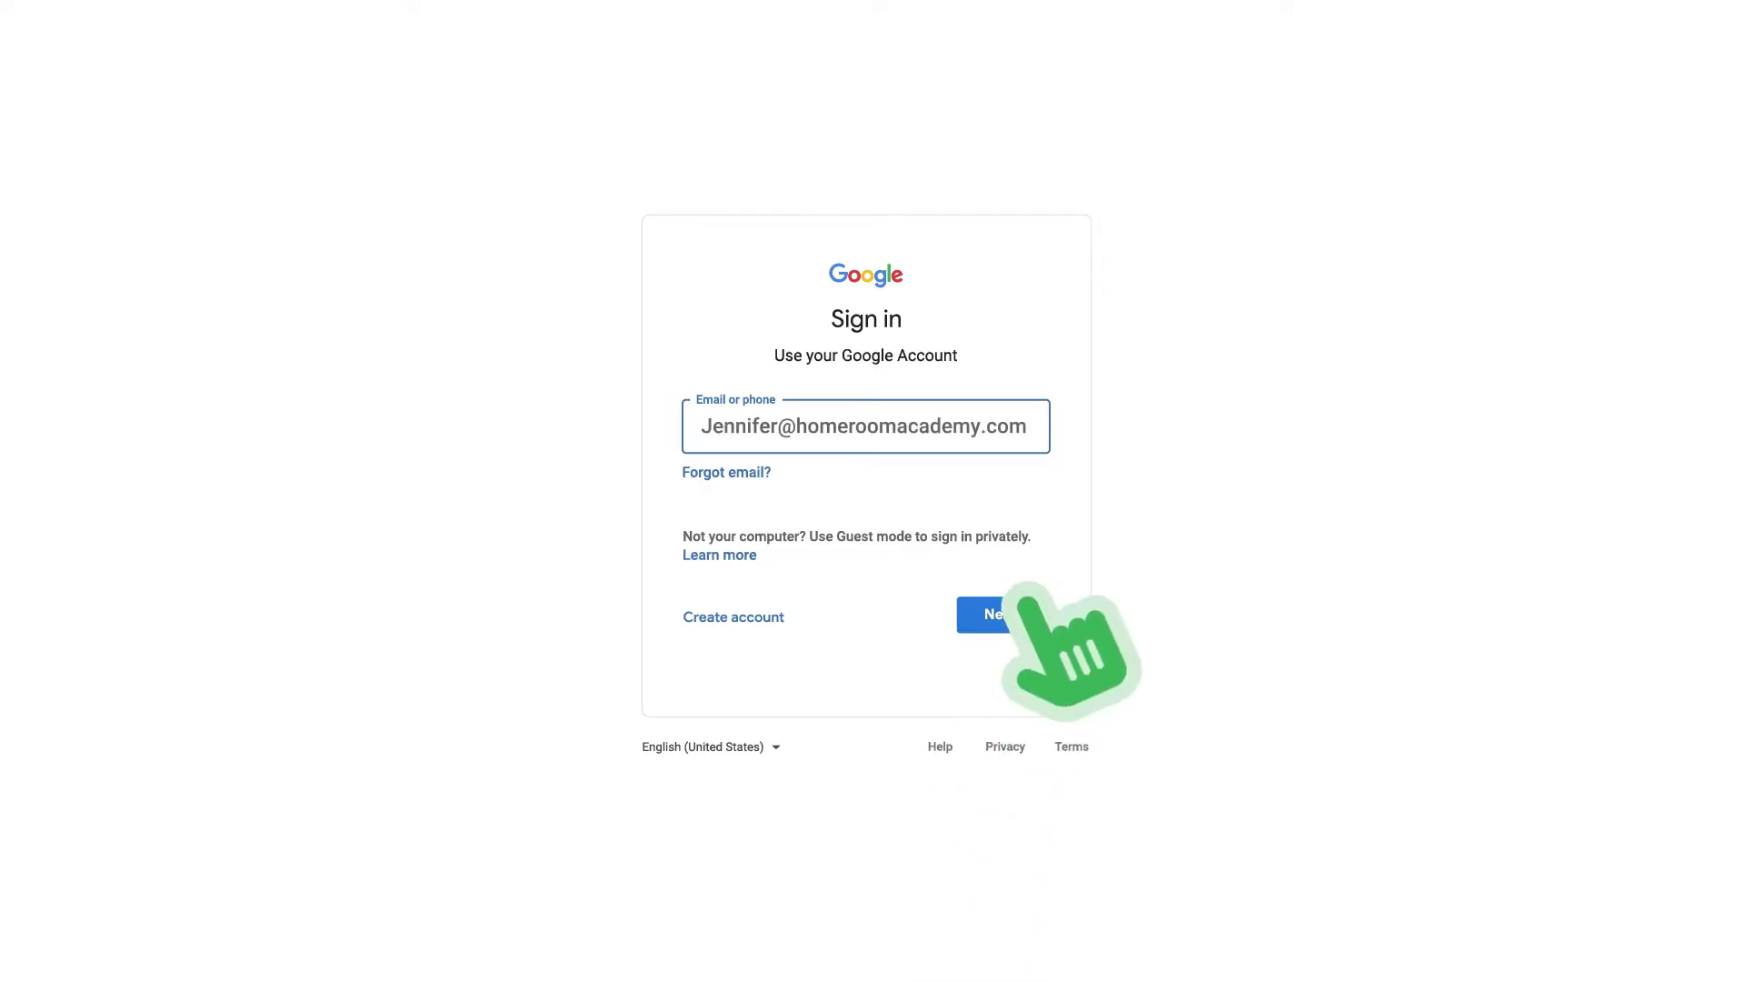
Submit the account email to finish Google sign-in and reach Slides home.
left_click(1008, 613)
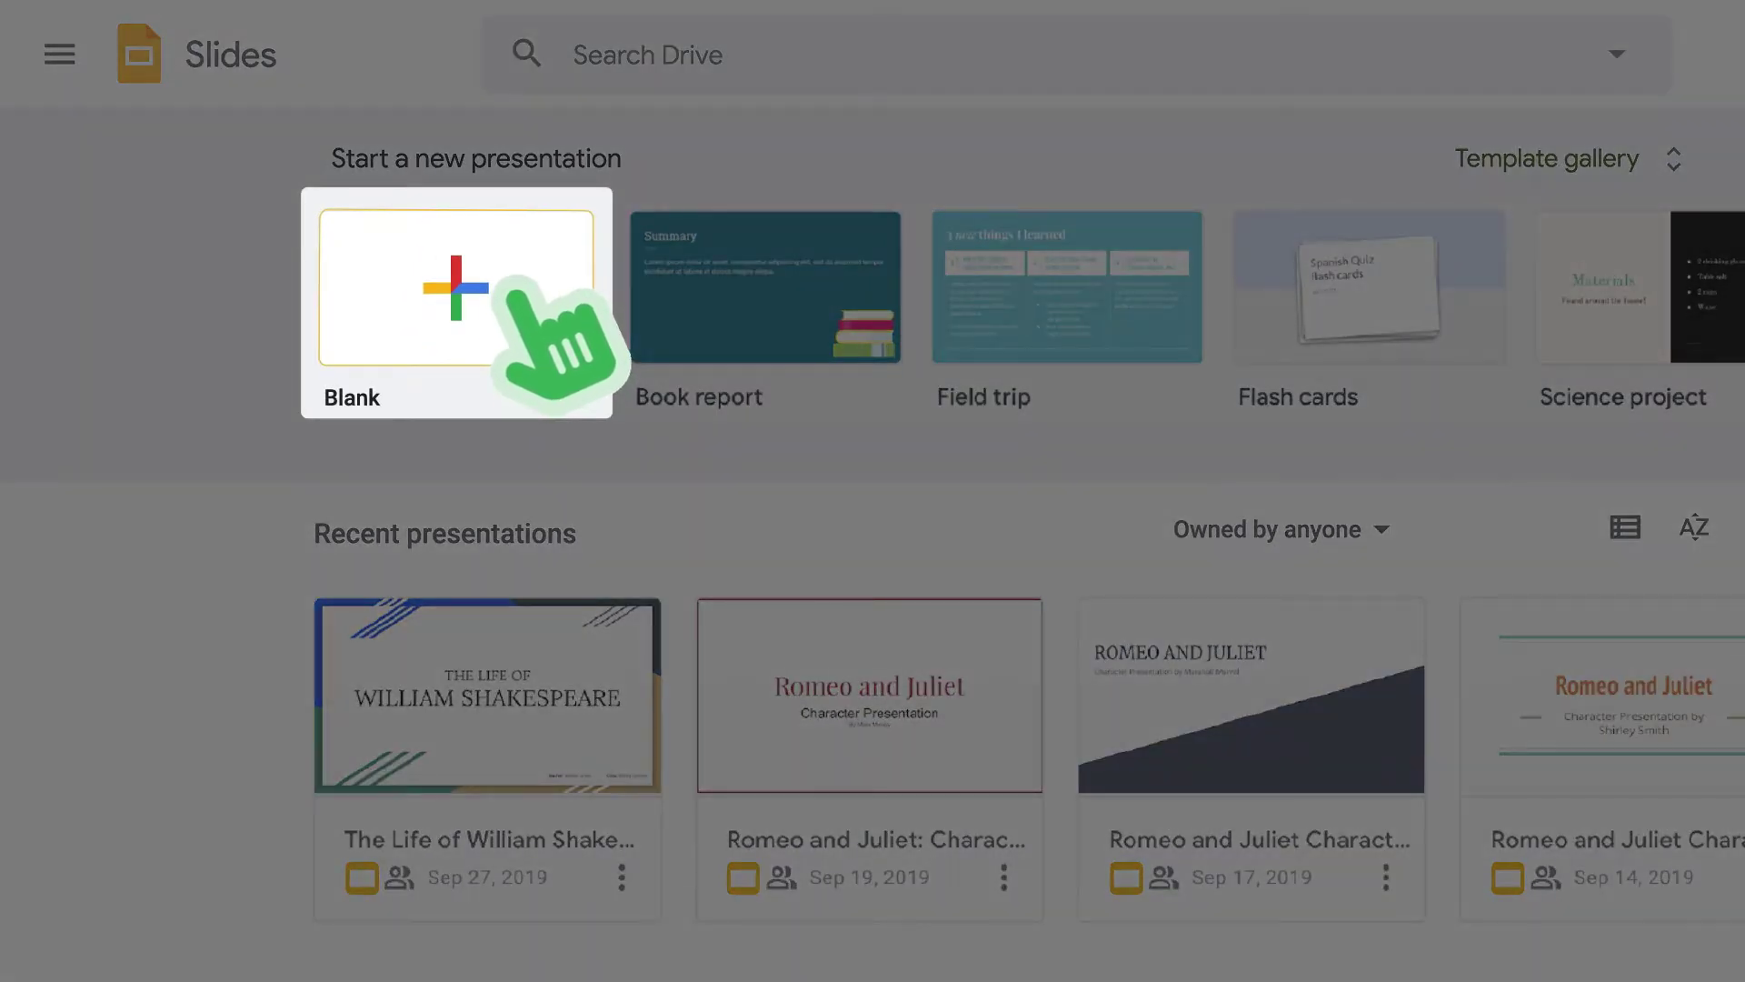
Create a blank presentation titled 'The Life of William Shakespeare'.
left_click(515, 292)
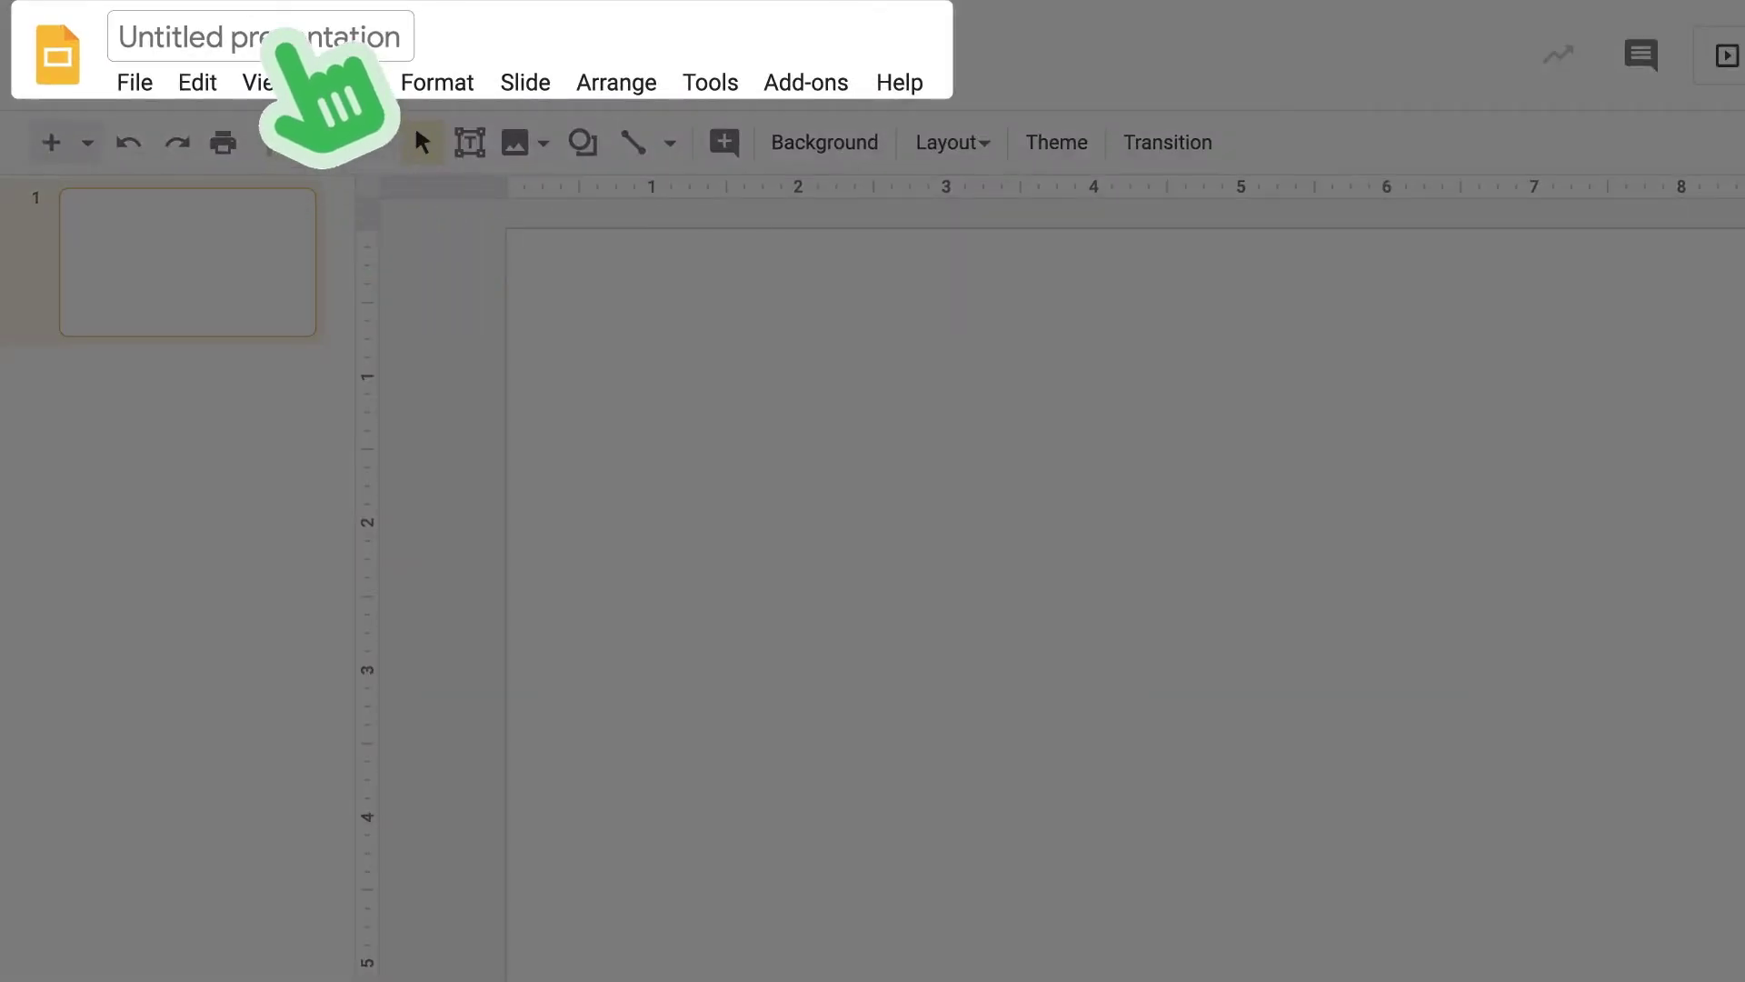
left_click(290, 46)
type("The Life of William Shakespeare")
key("Return")
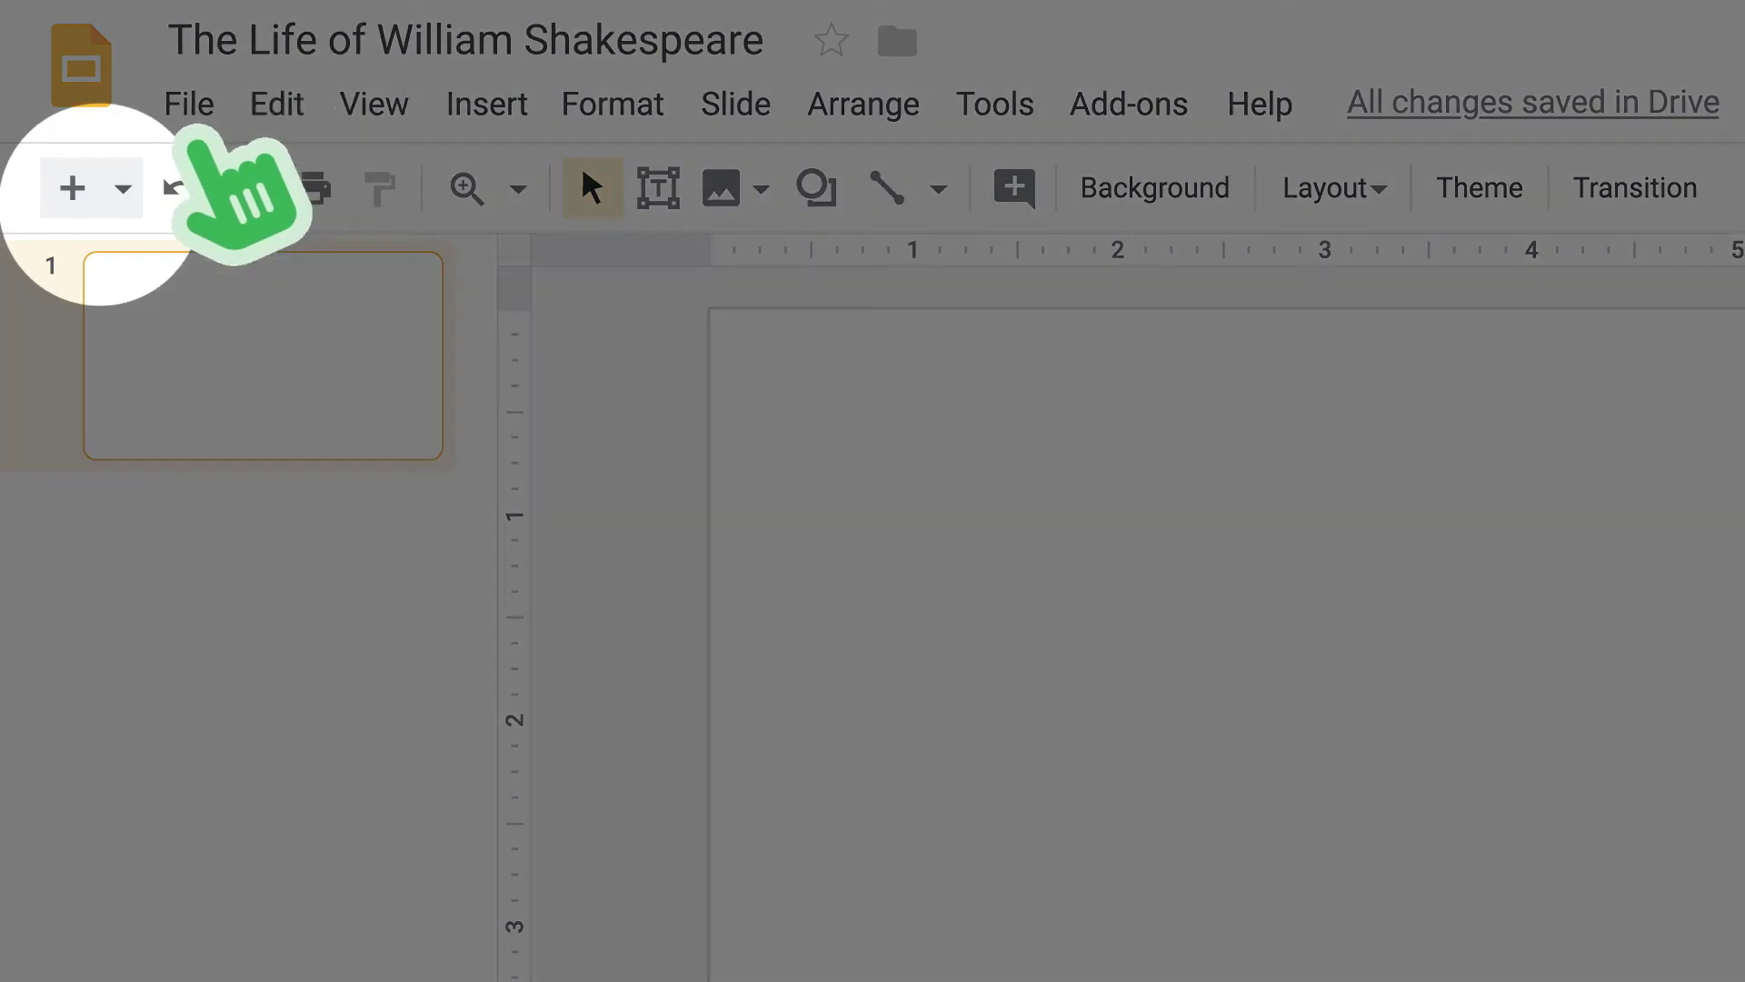
Add a second blank slide and view the available slide layouts.
left_click(73, 188)
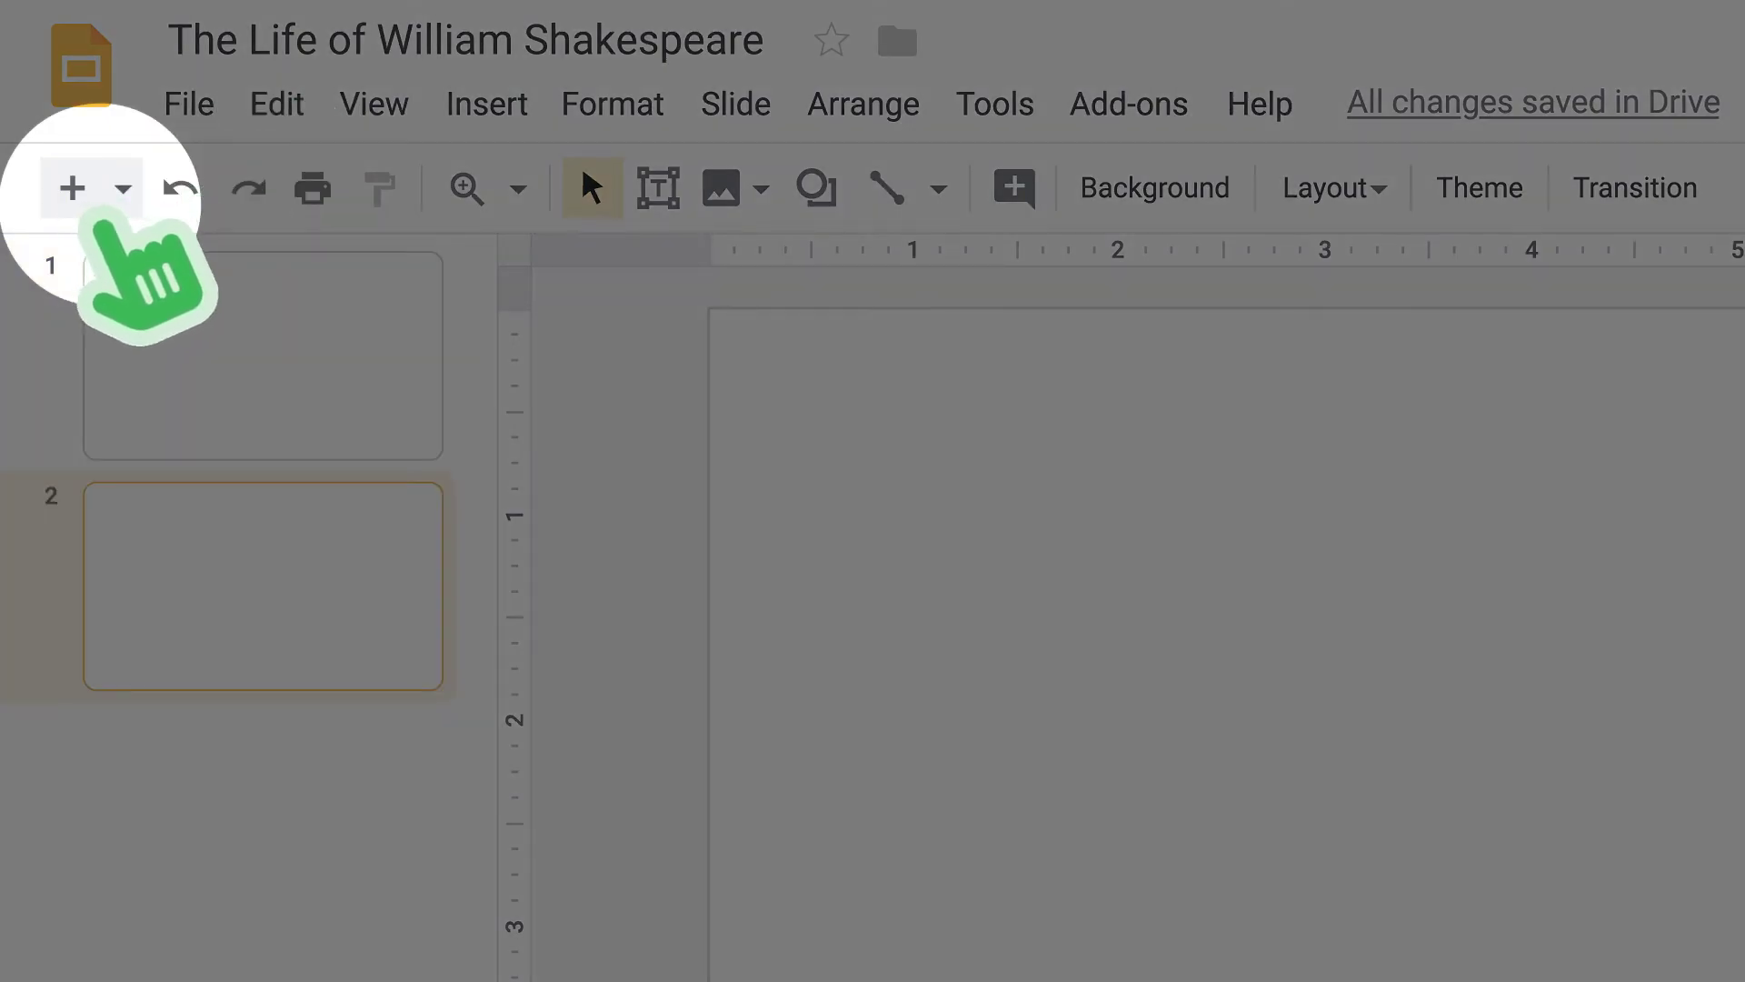
left_click(123, 189)
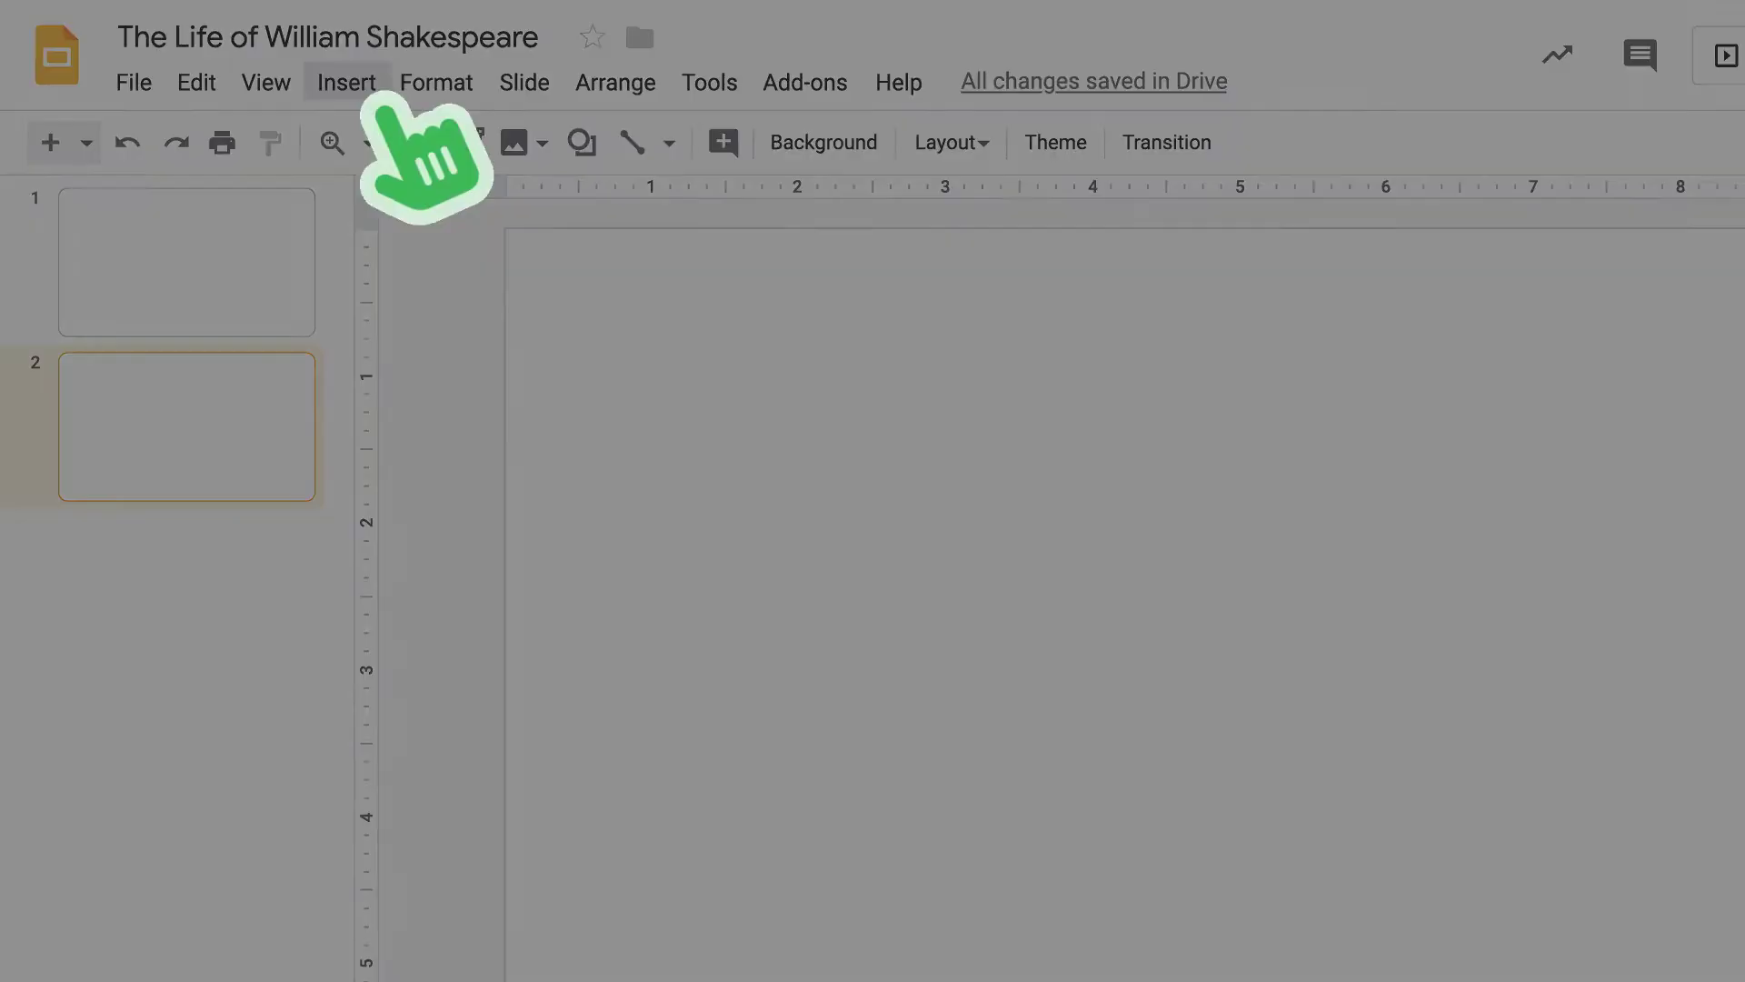
Insert the Shakespeare portrait from Drive onto slide 2.
left_click(347, 81)
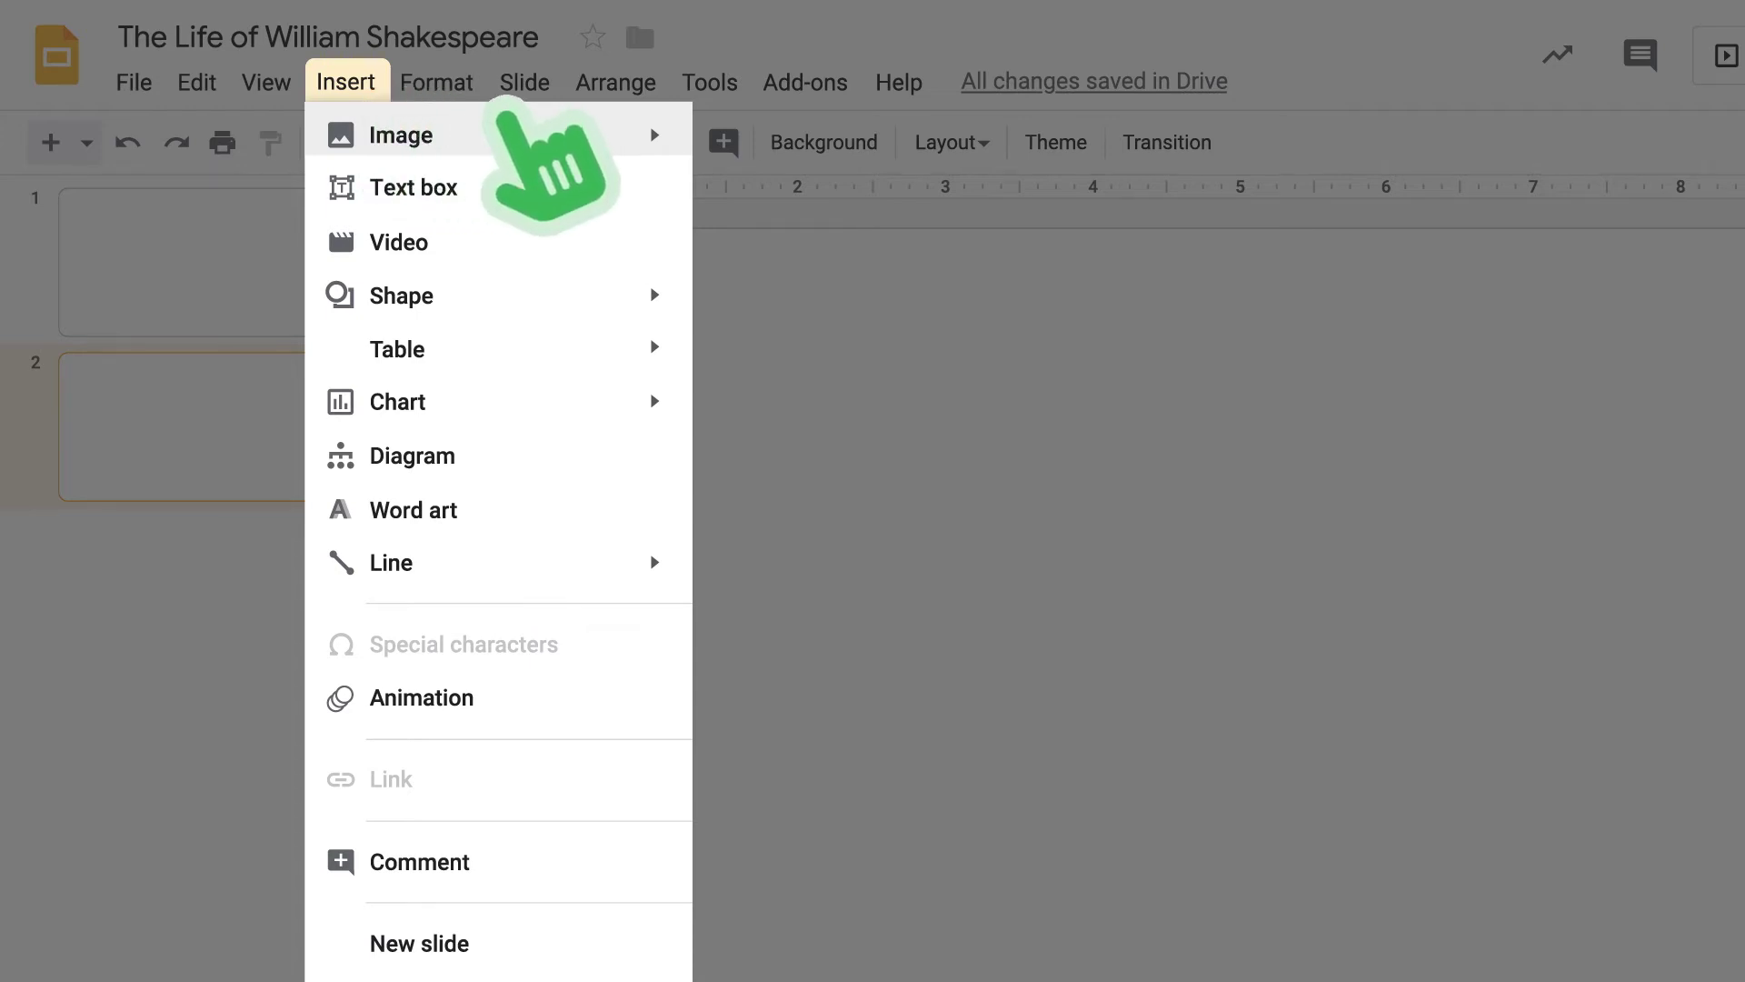
mouse_move(401, 136)
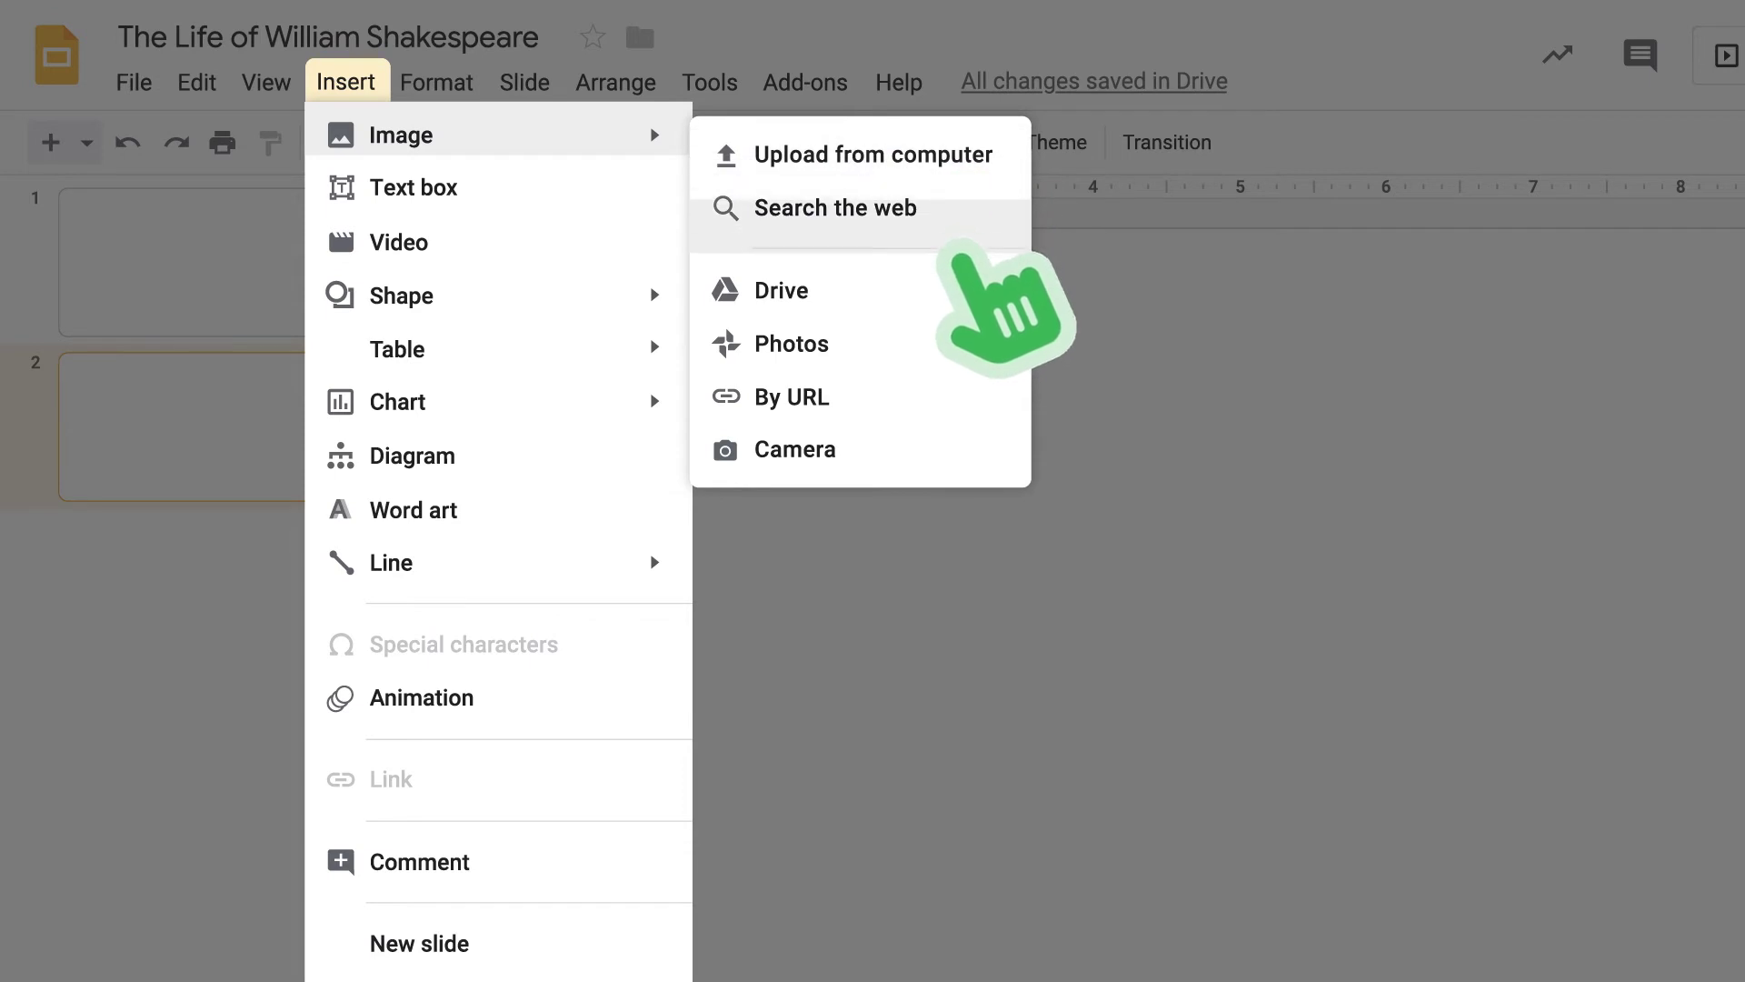
left_click(971, 311)
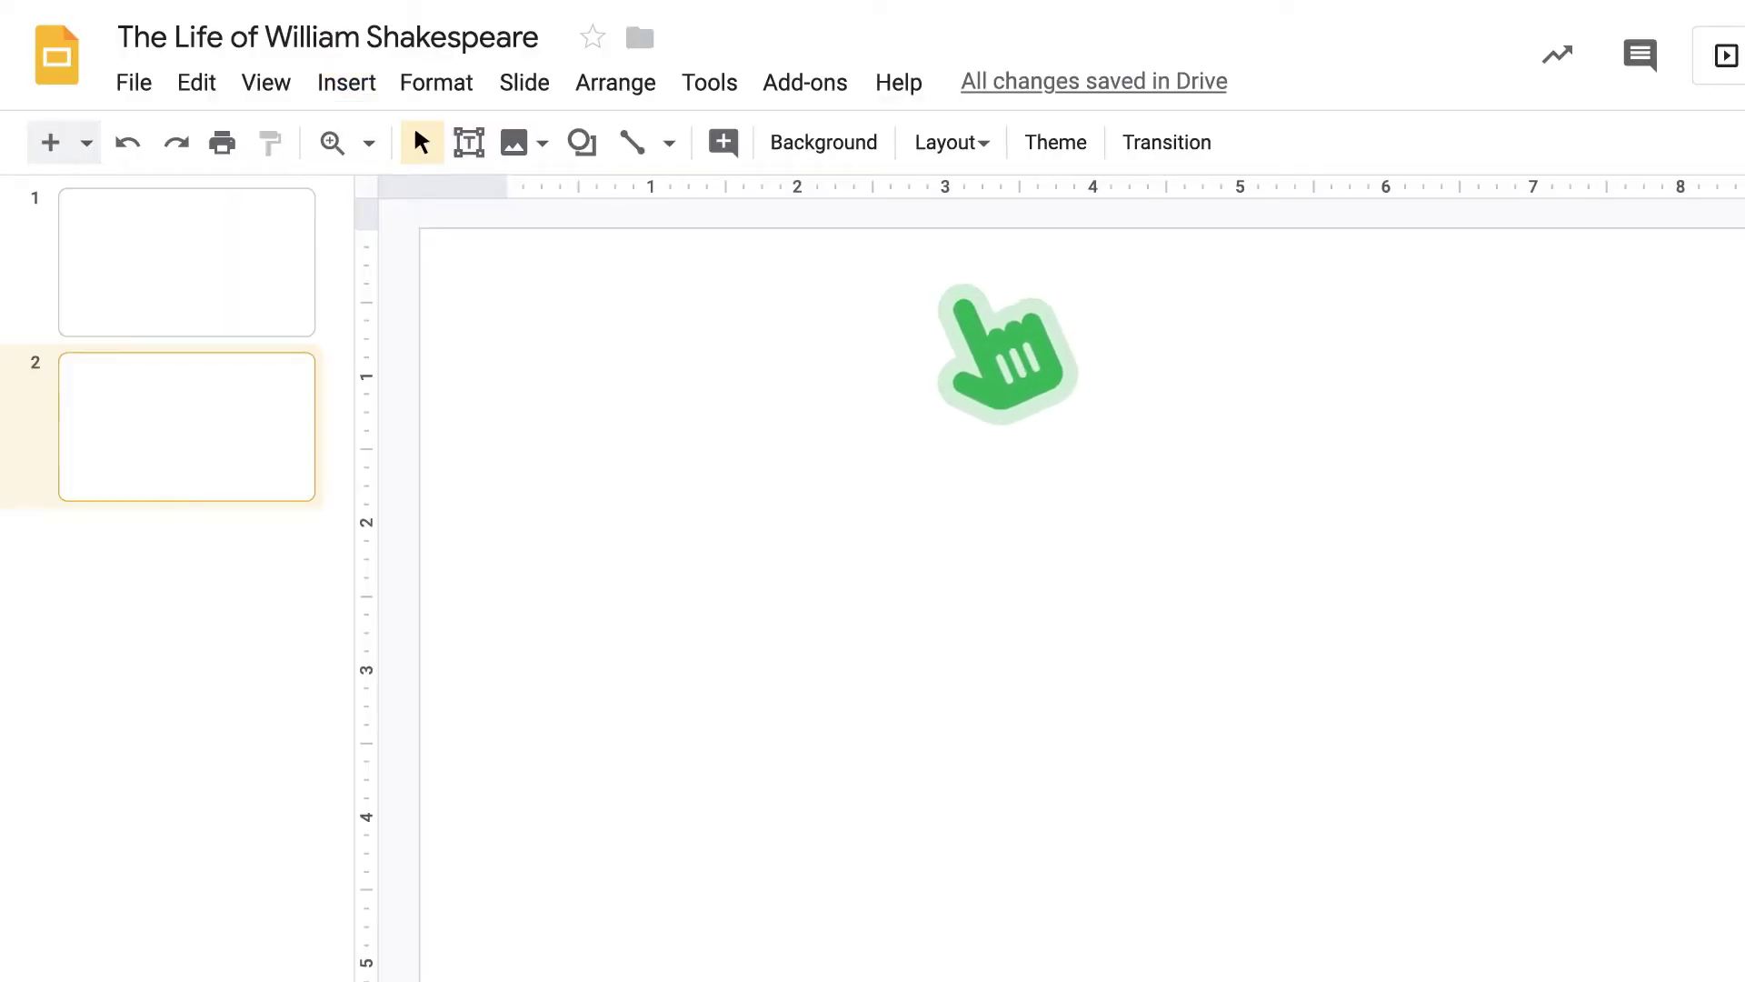
left_click(1514, 338)
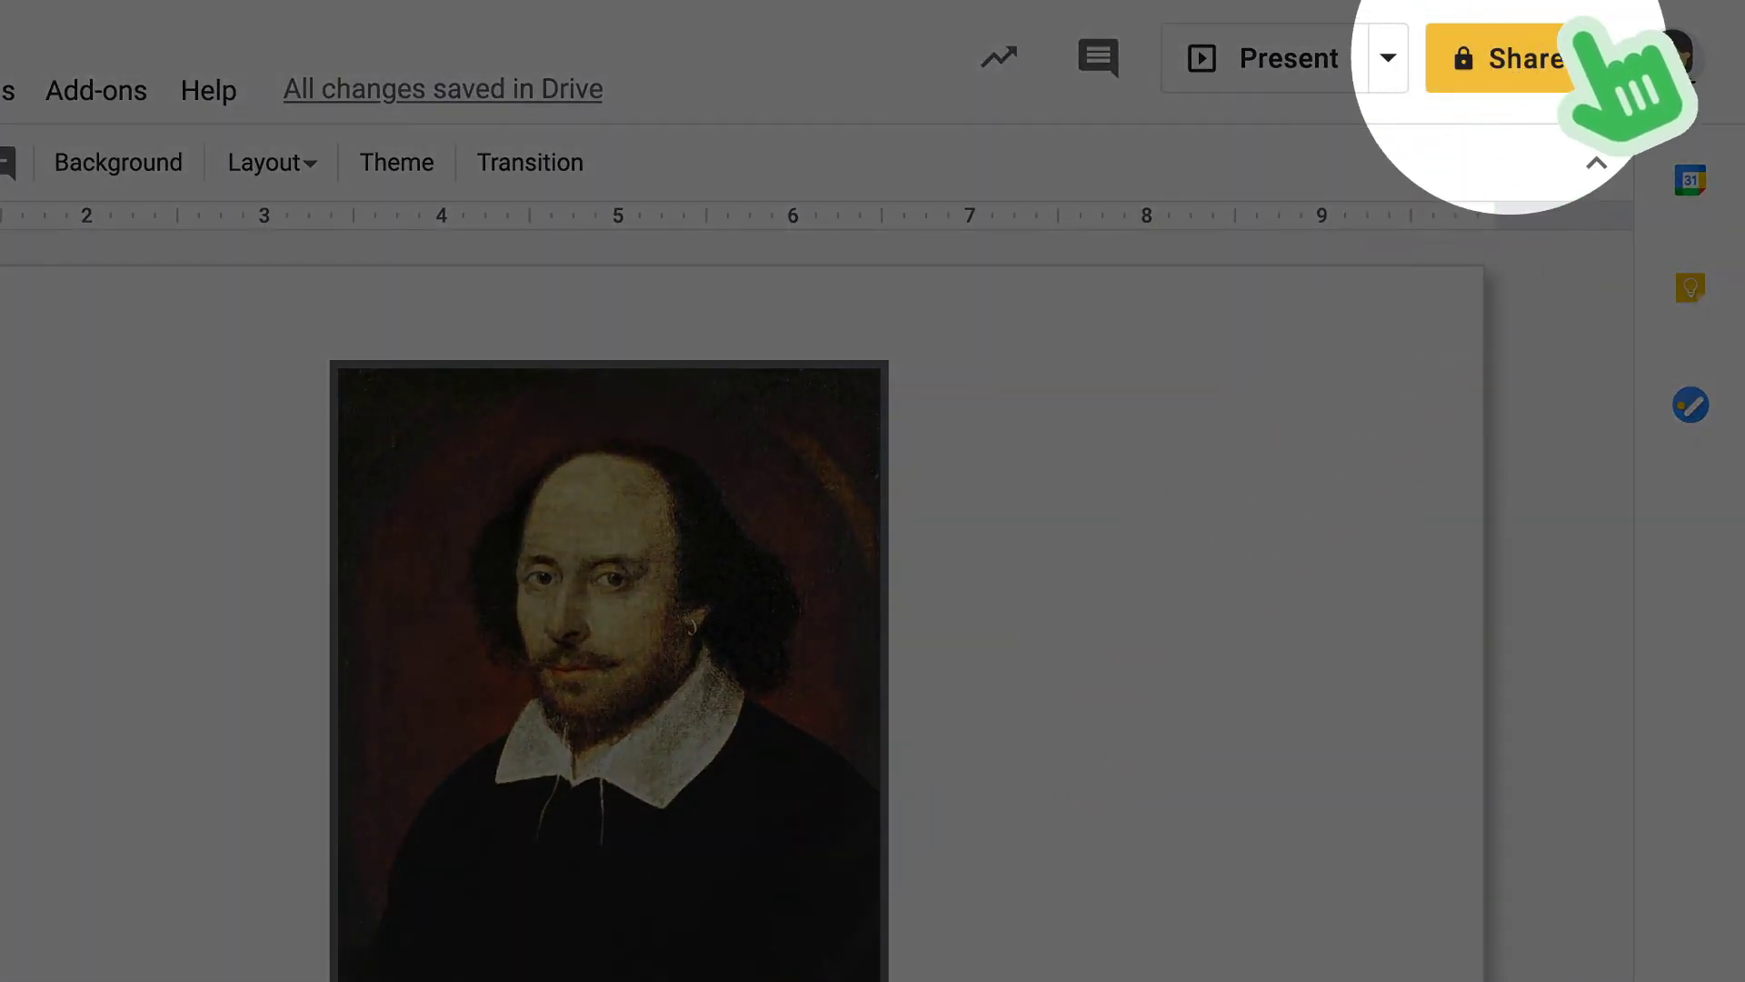
Add the suggested collaborator in the Share dialog and show their access-level choices.
left_click(1568, 56)
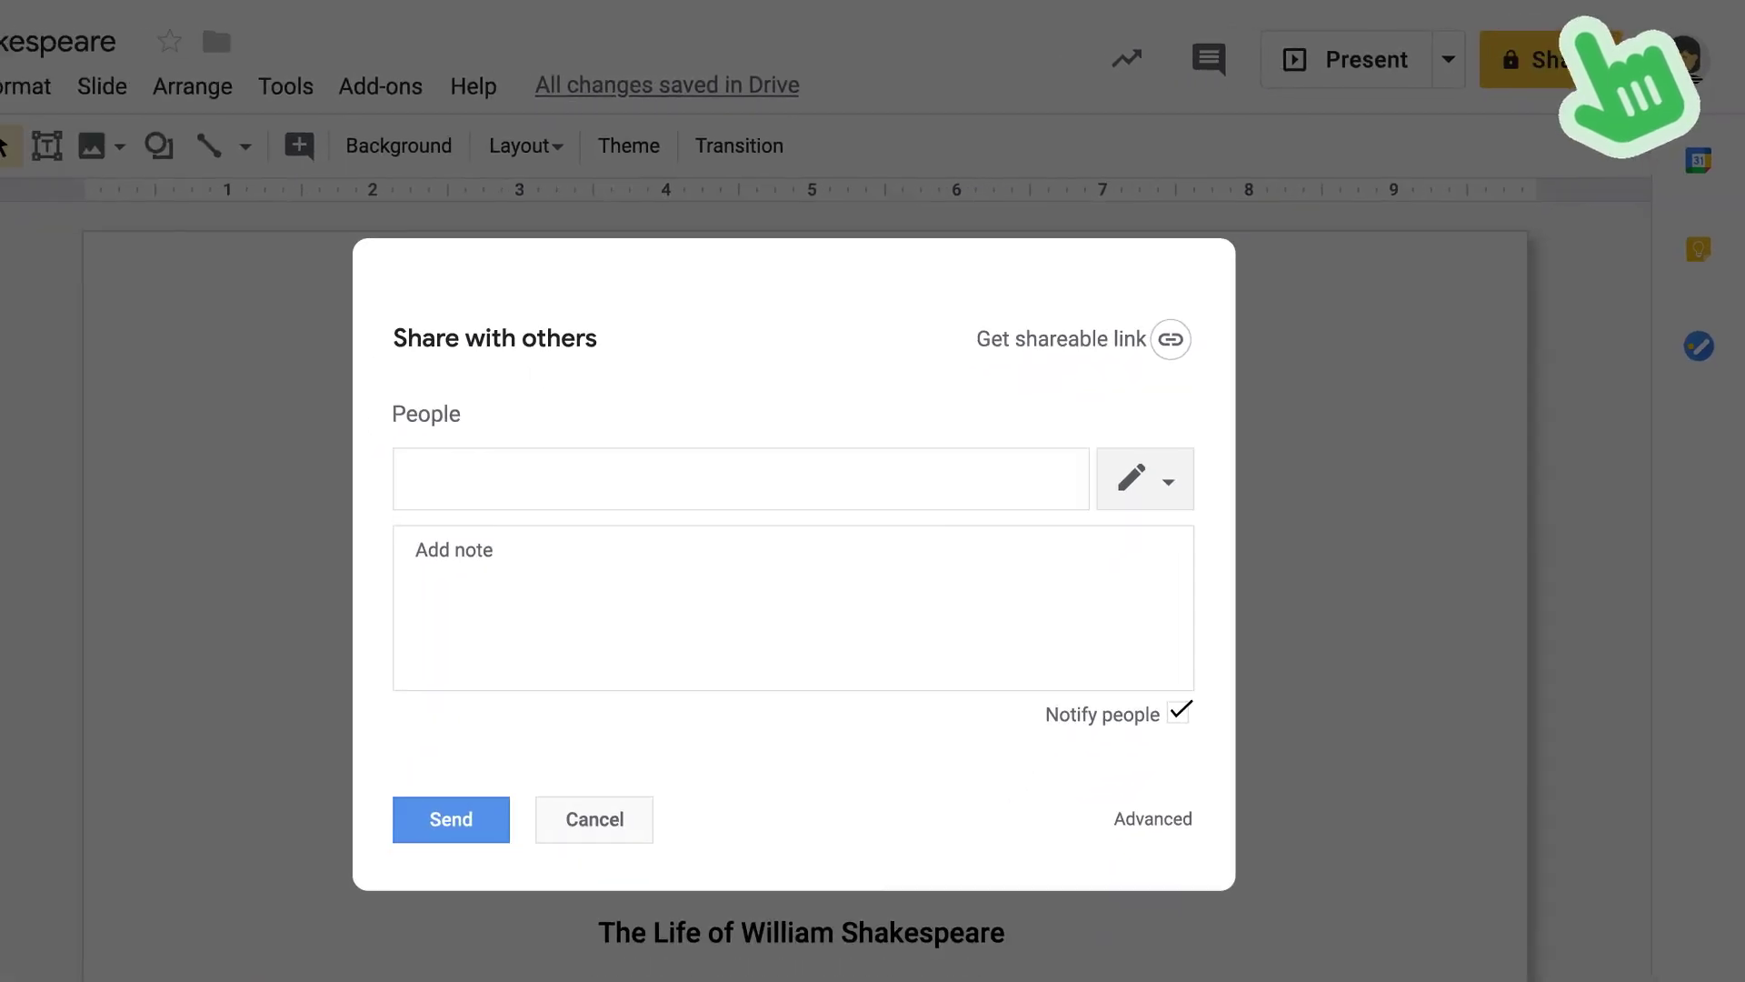
type("Carlos")
left_click(804, 533)
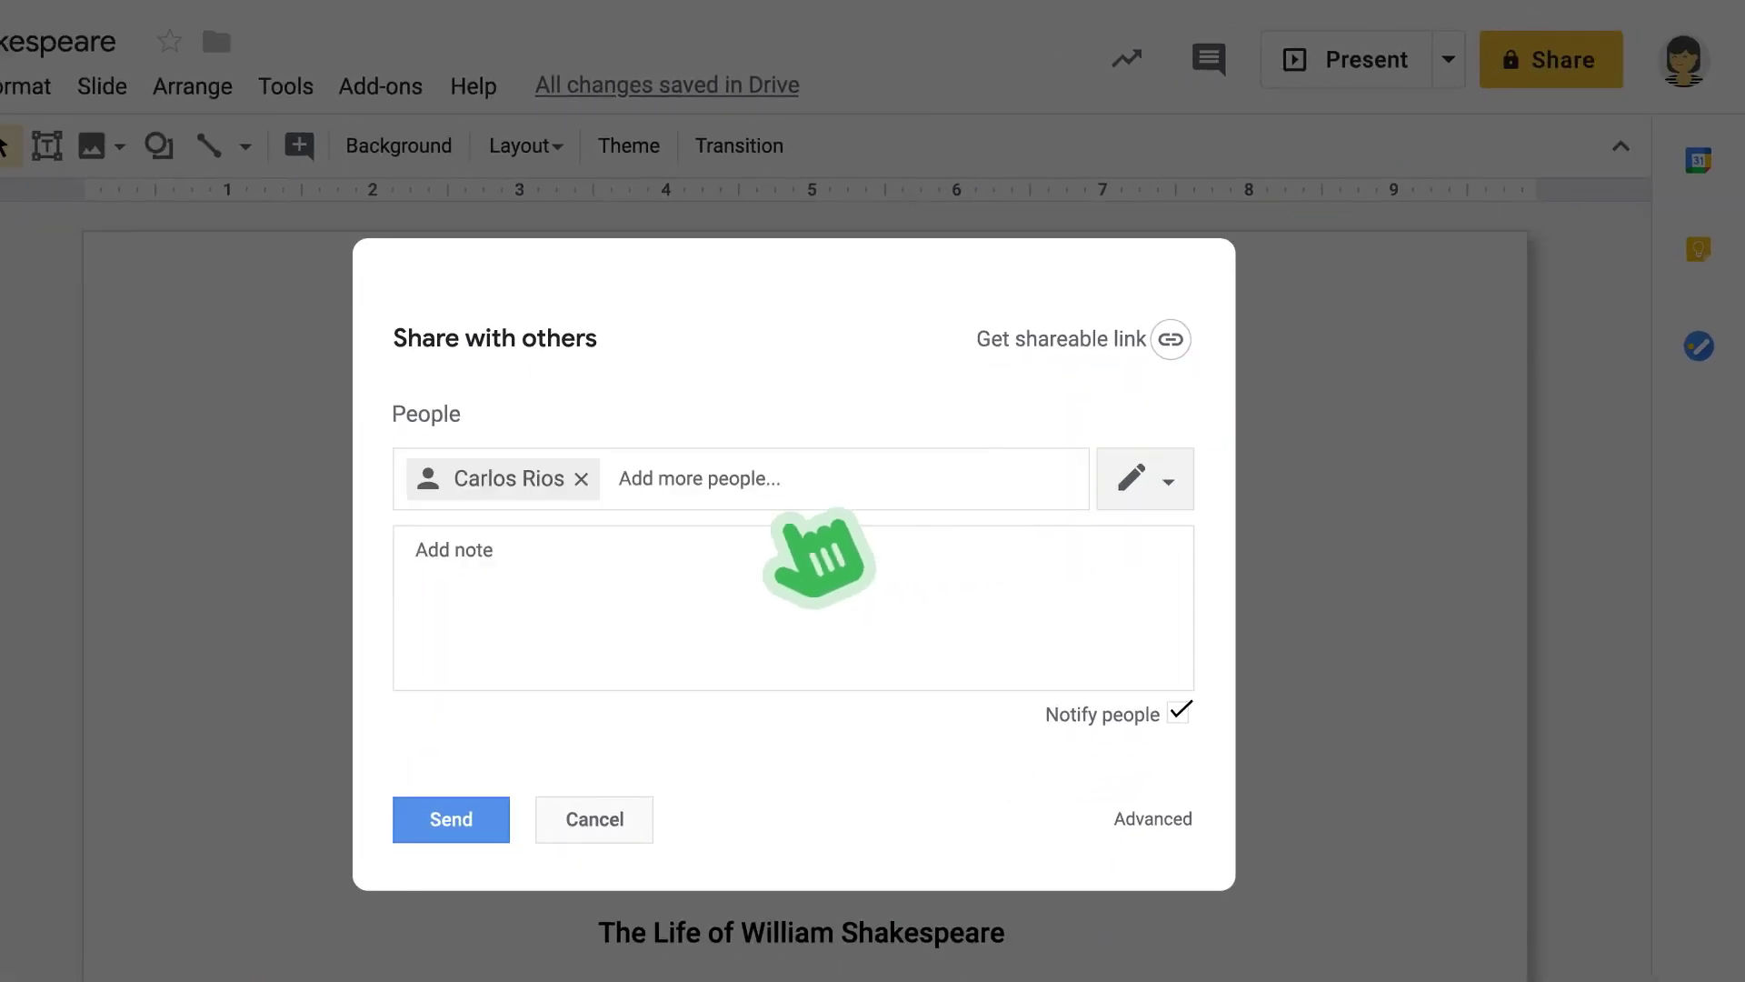
left_click(1166, 477)
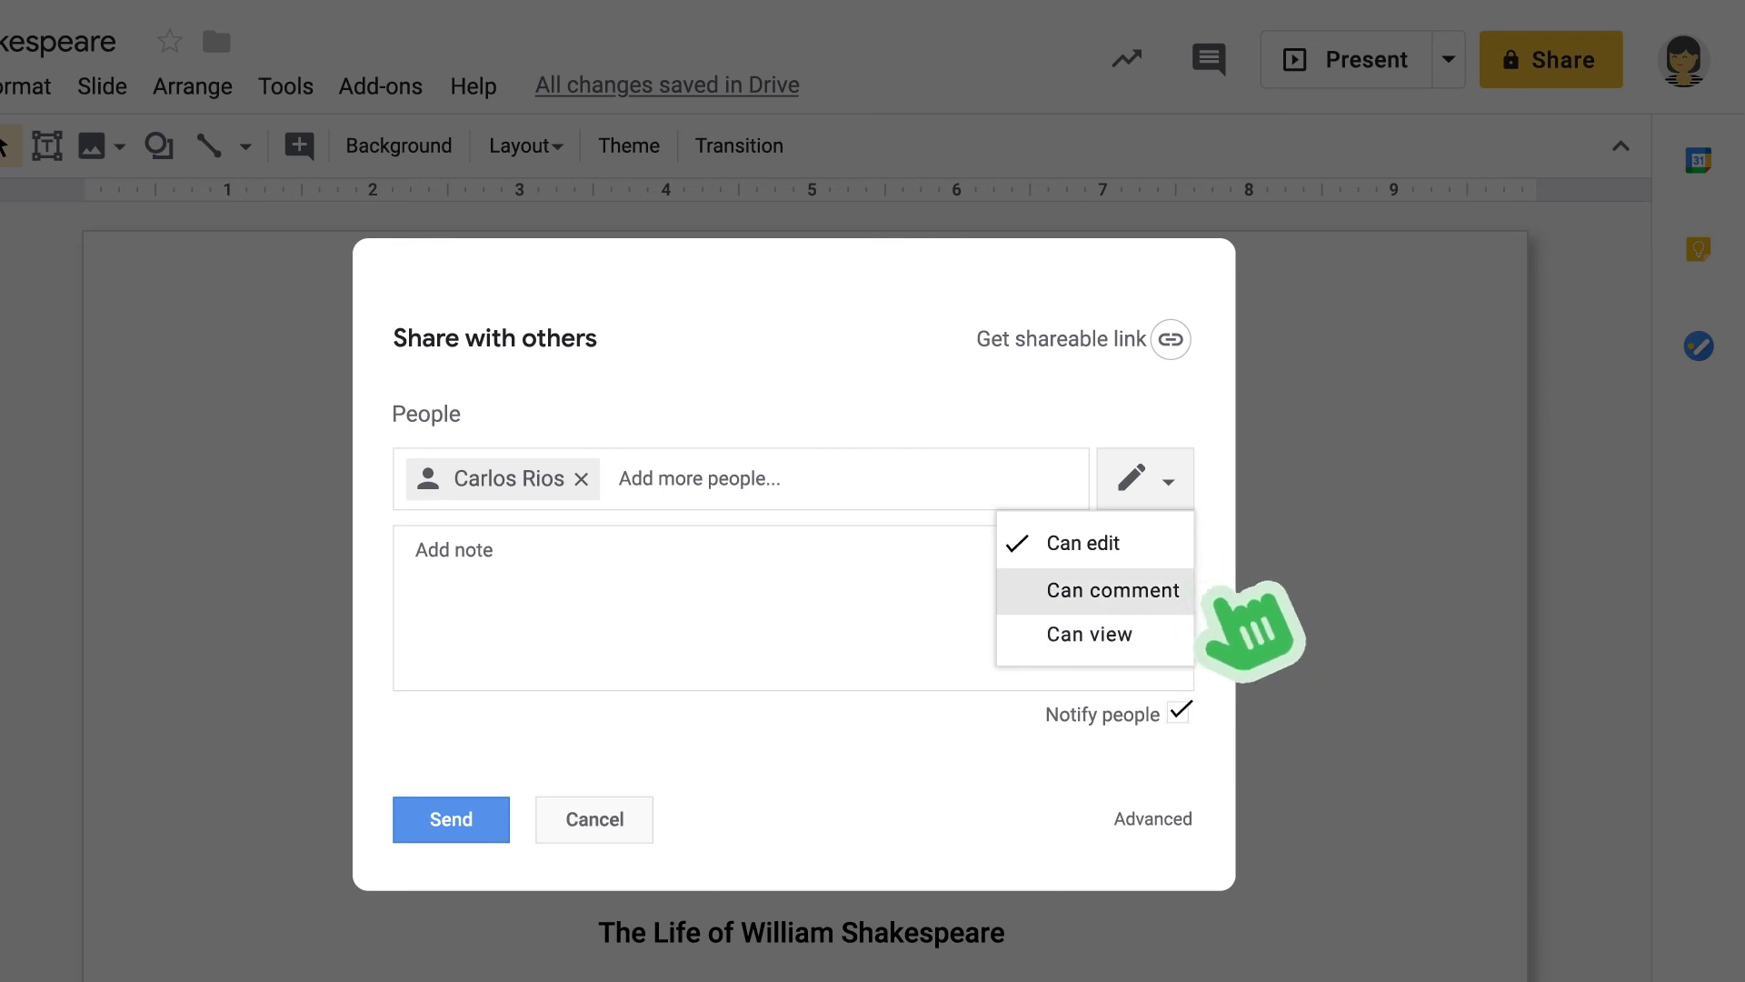
Send the share invitation with Can comment access.
left_click(1205, 586)
left_click(488, 824)
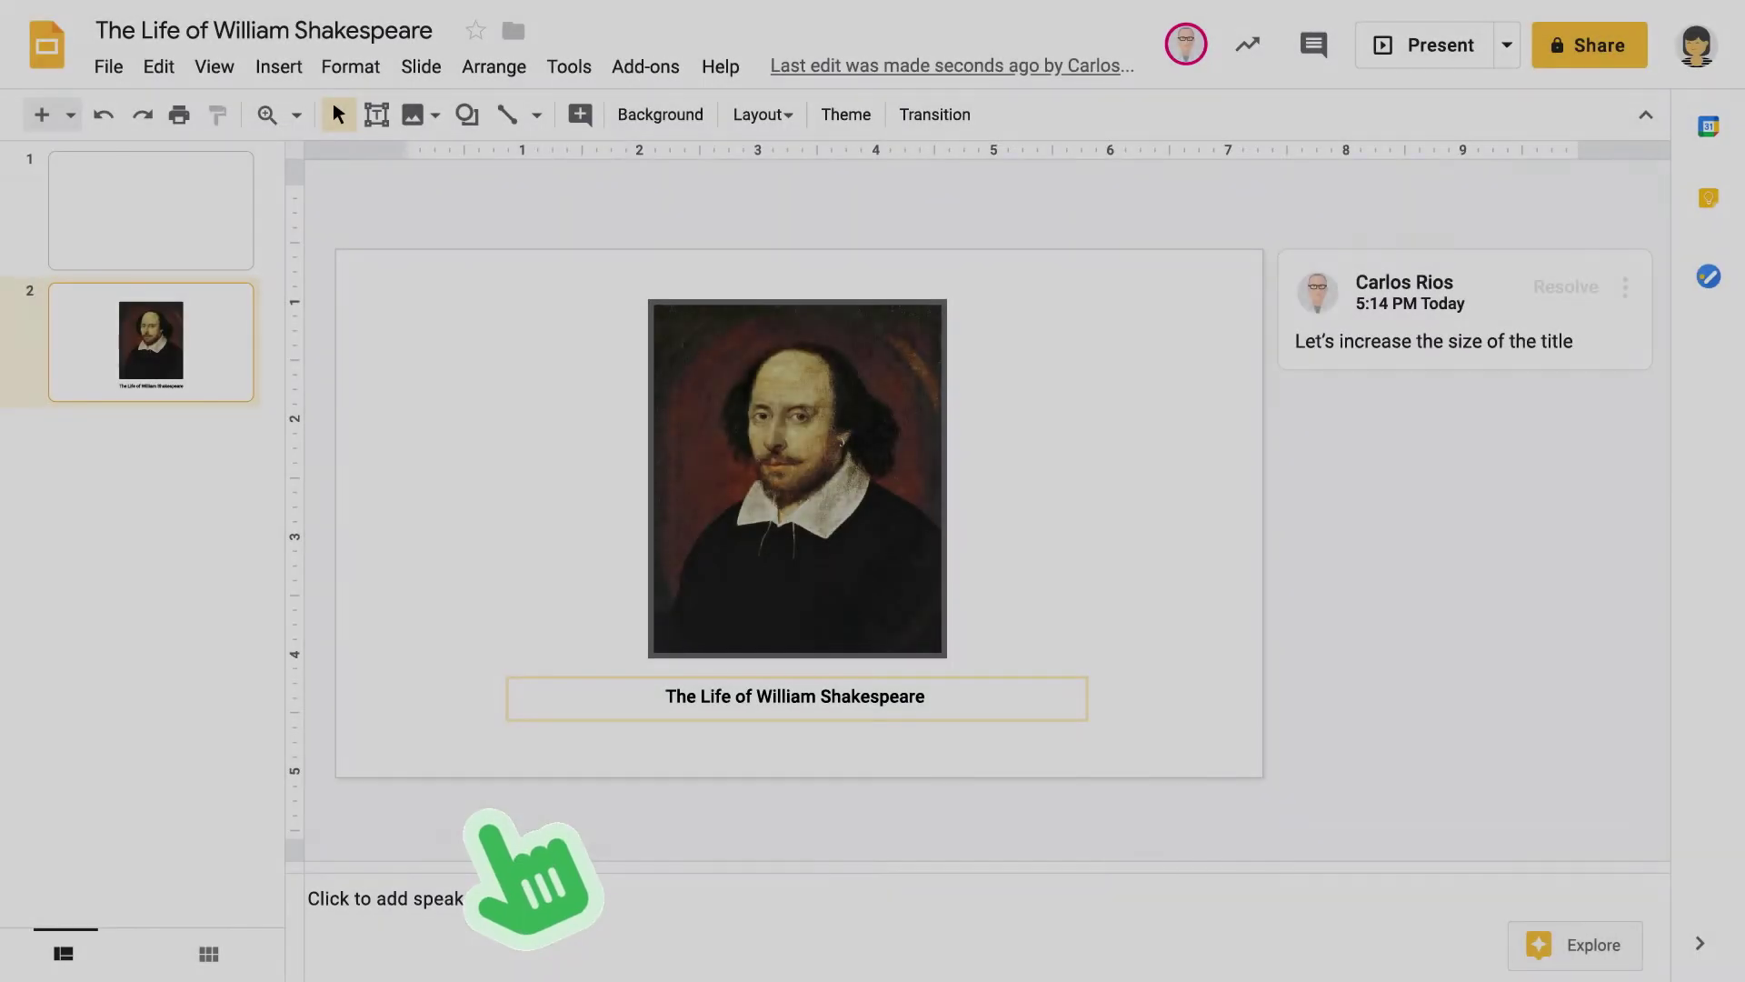